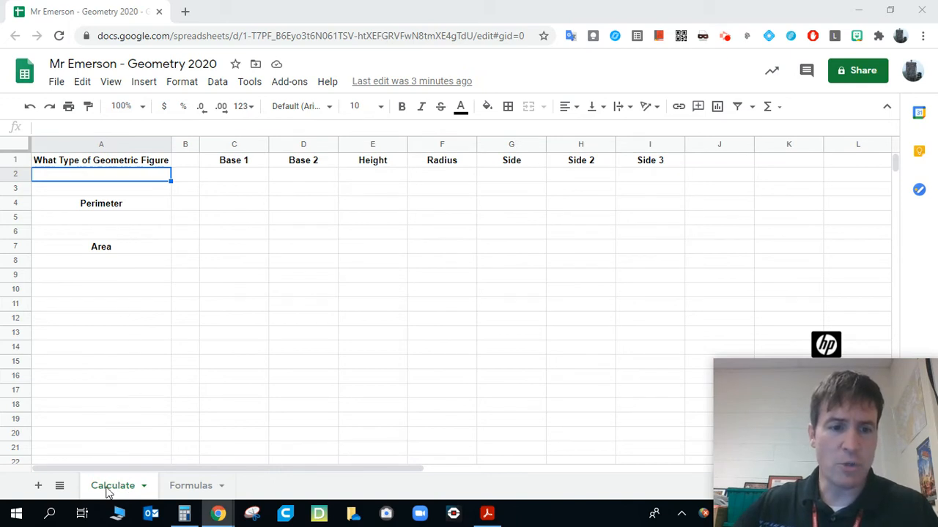
Step: Review the area and perimeter formulas listed on the Formulas sheet, and return to the Calculate sheet
click(184, 488)
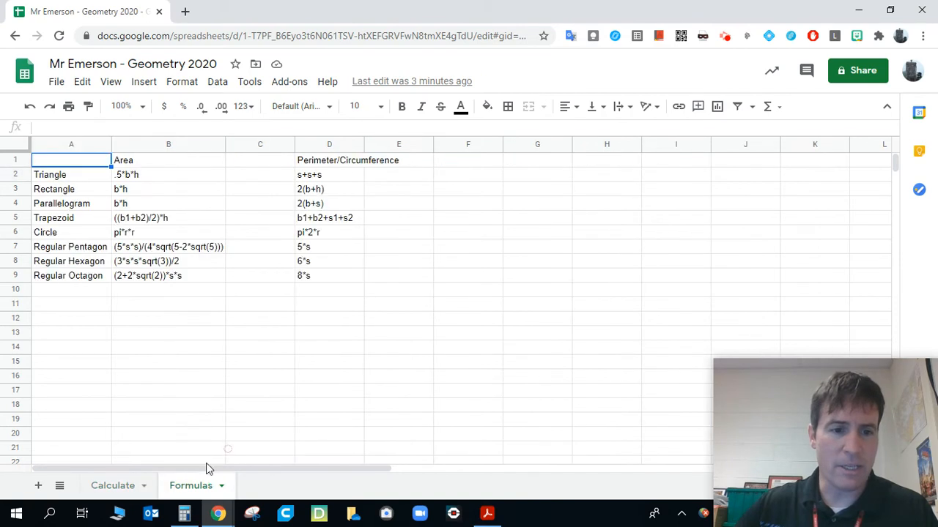
click(95, 321)
click(72, 161)
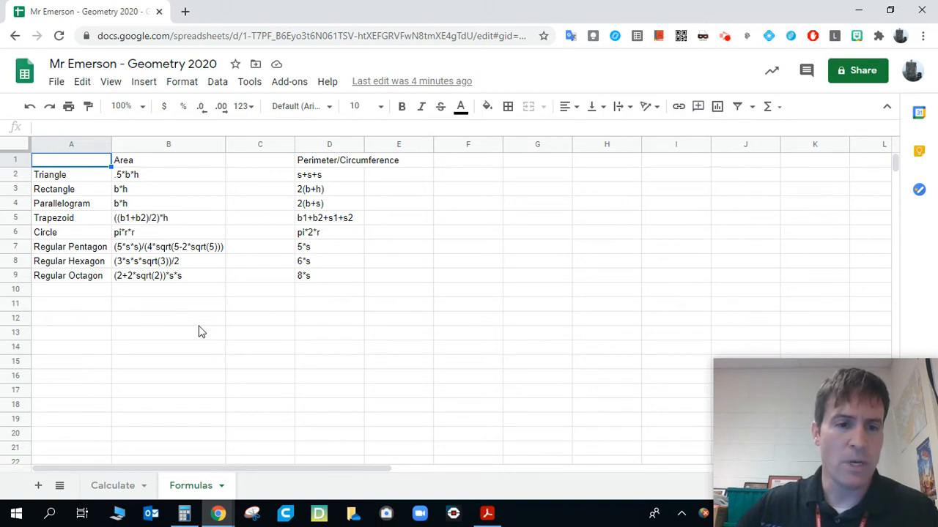
click(114, 487)
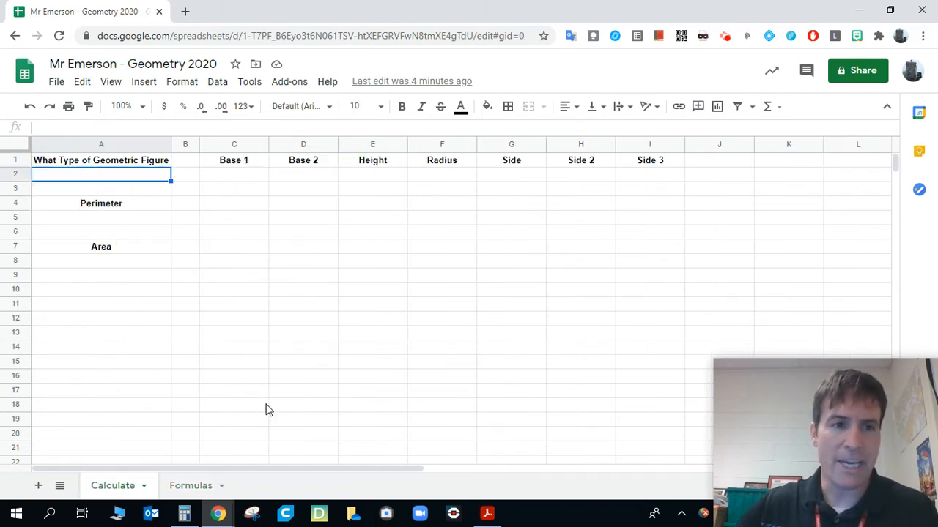
Step: Open data validation for cell A2 on the Calculate sheet with List from a range as the criteria
click(192, 233)
click(95, 176)
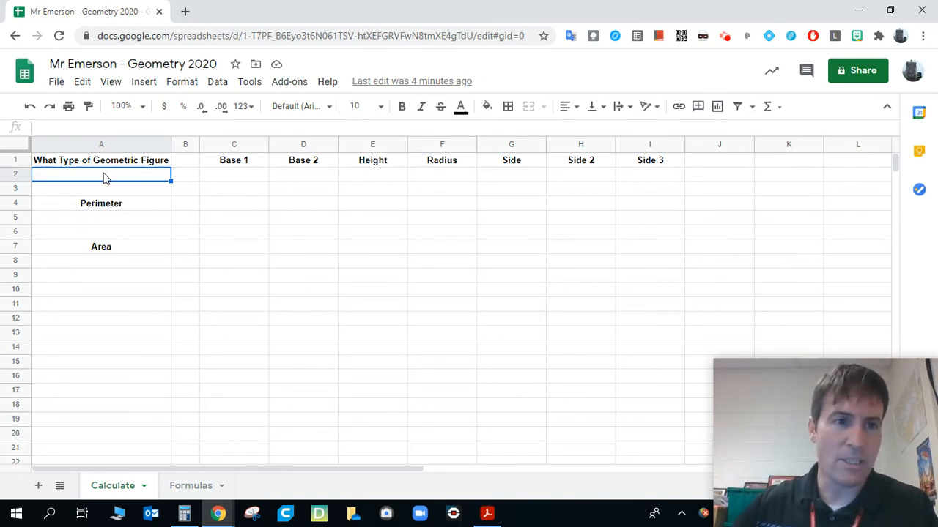
click(64, 180)
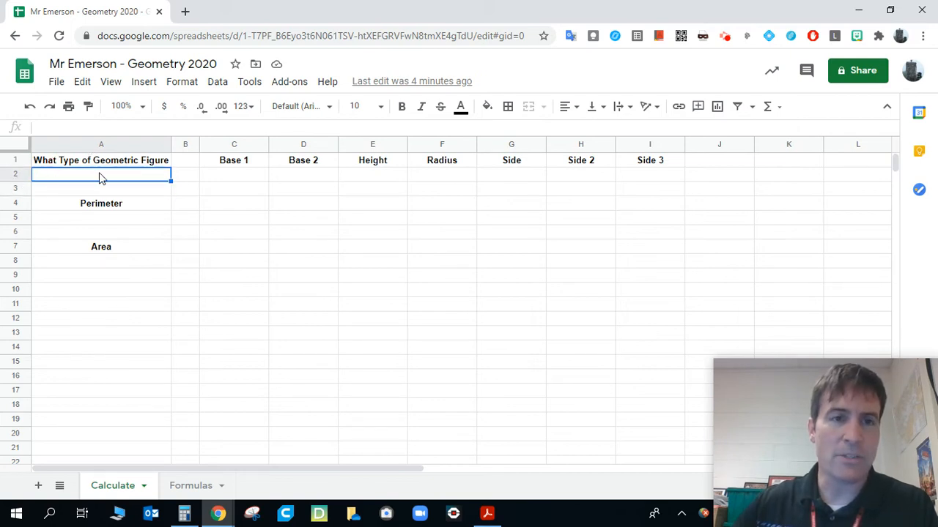
click(216, 85)
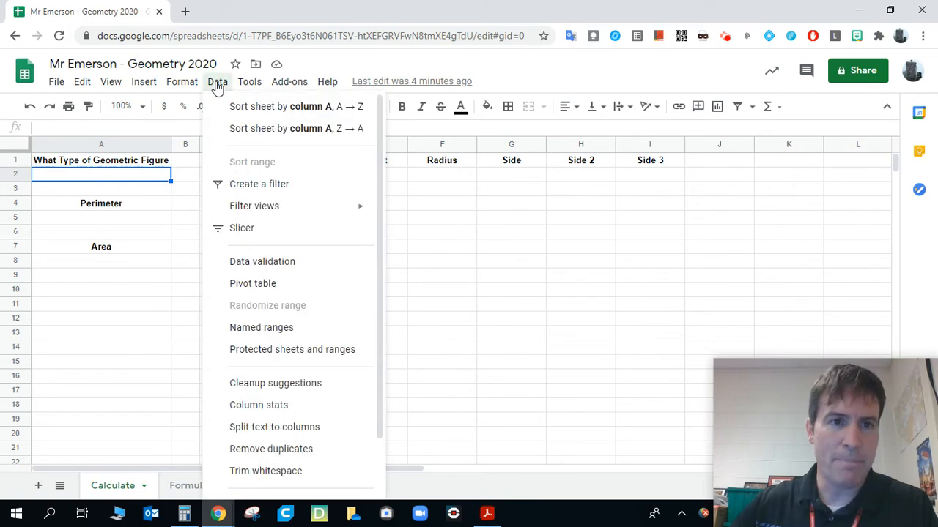
click(264, 265)
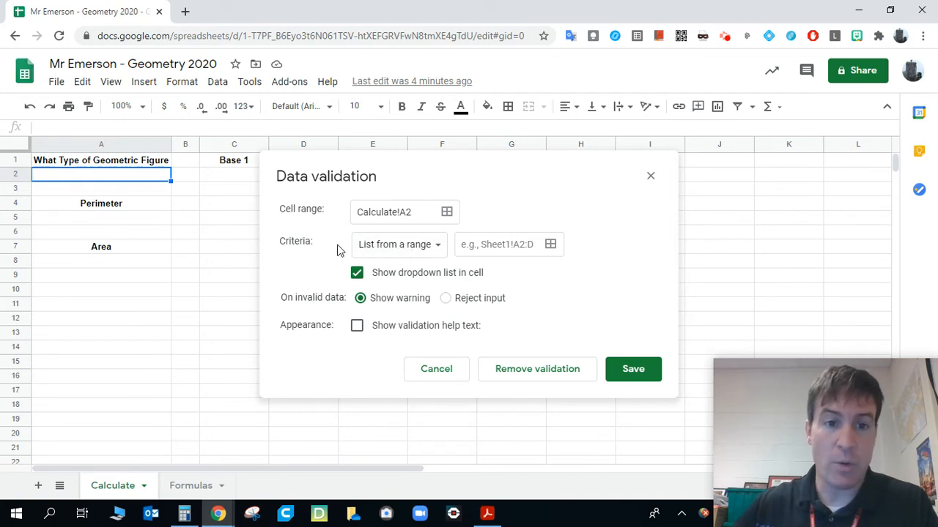
click(414, 252)
click(433, 252)
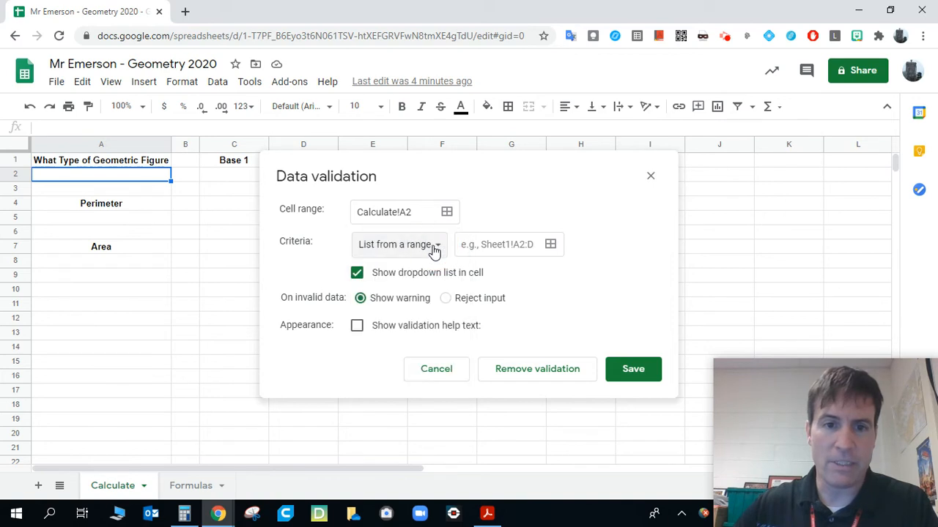
click(501, 246)
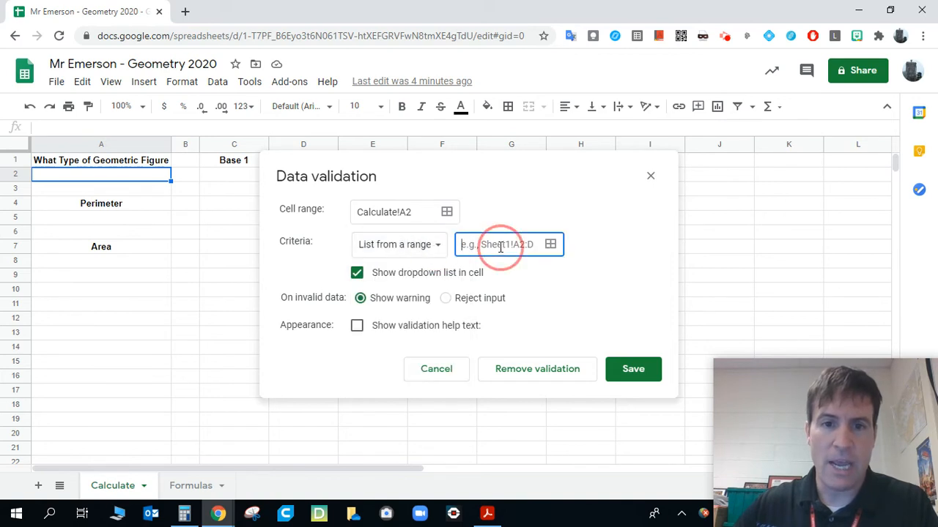
click(551, 244)
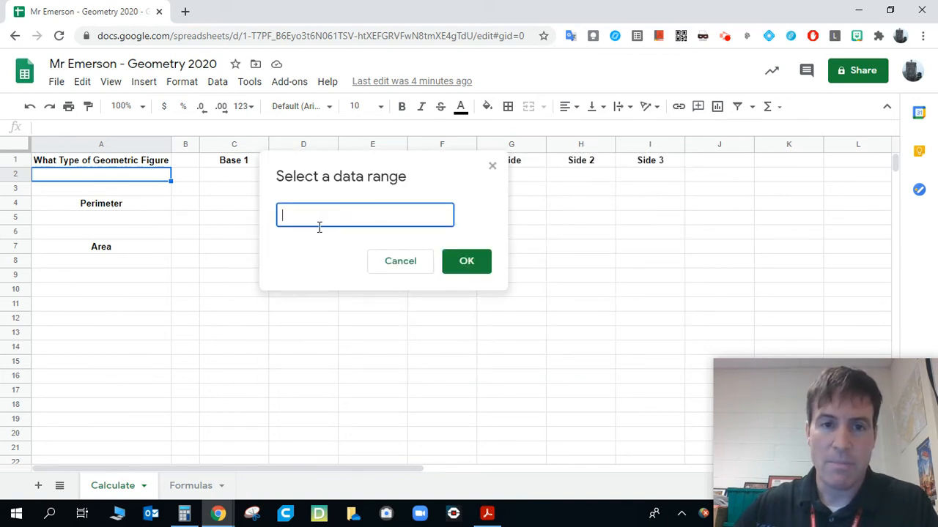
click(401, 262)
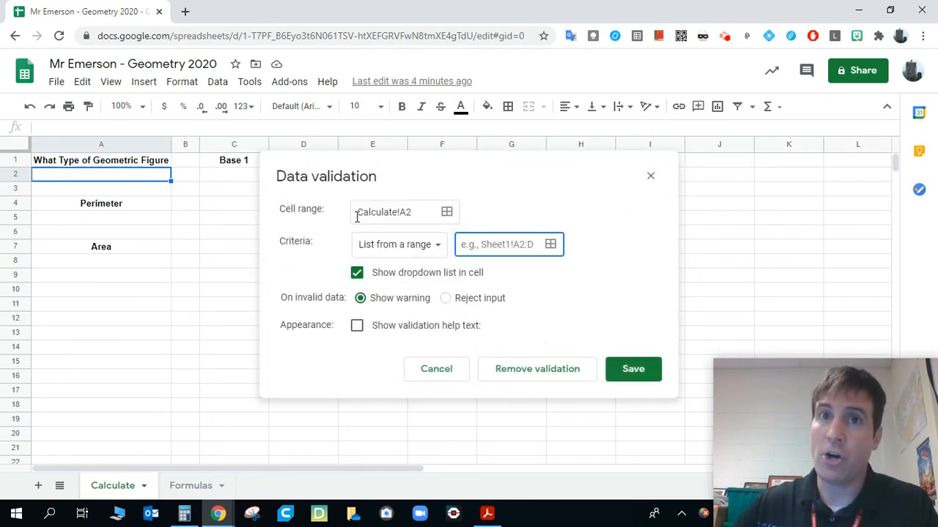
Step: Choose the figure names on the Formulas sheet as the list source and extend the range to Formulas!A2:A10
click(470, 246)
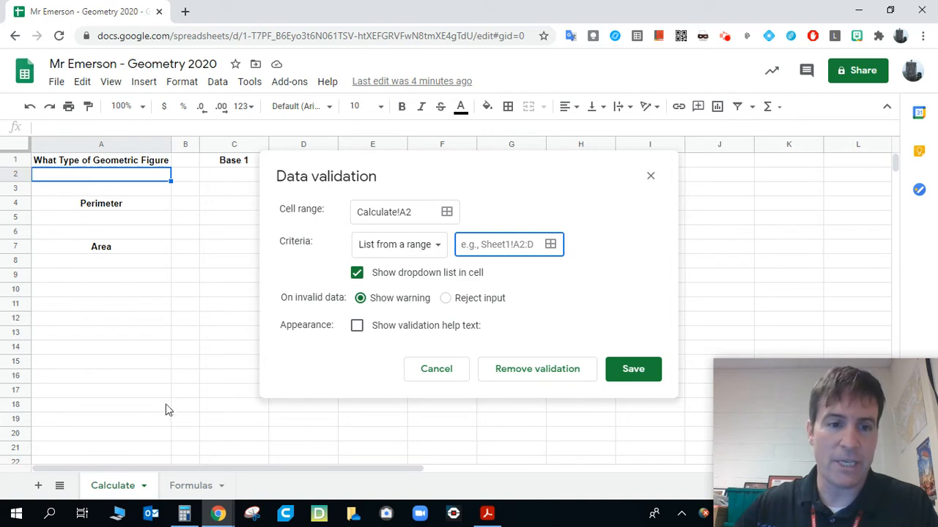
click(186, 486)
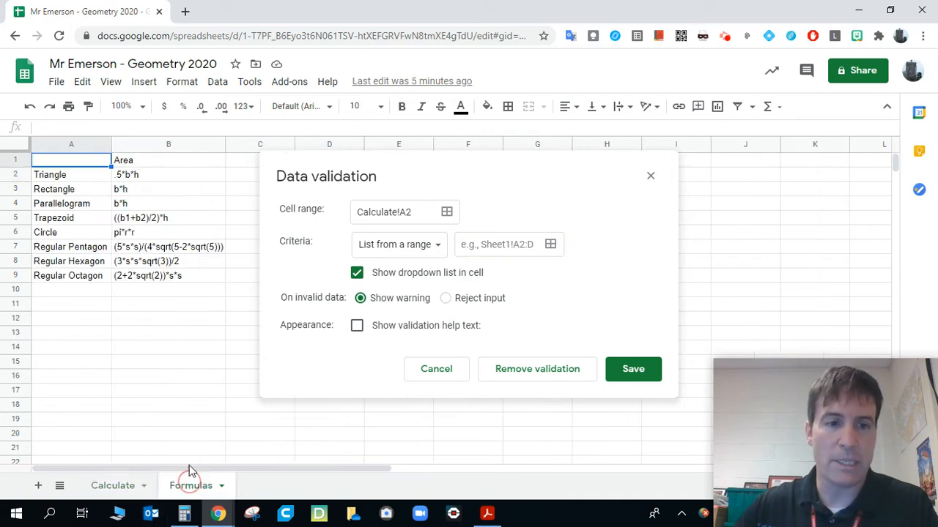
click(505, 250)
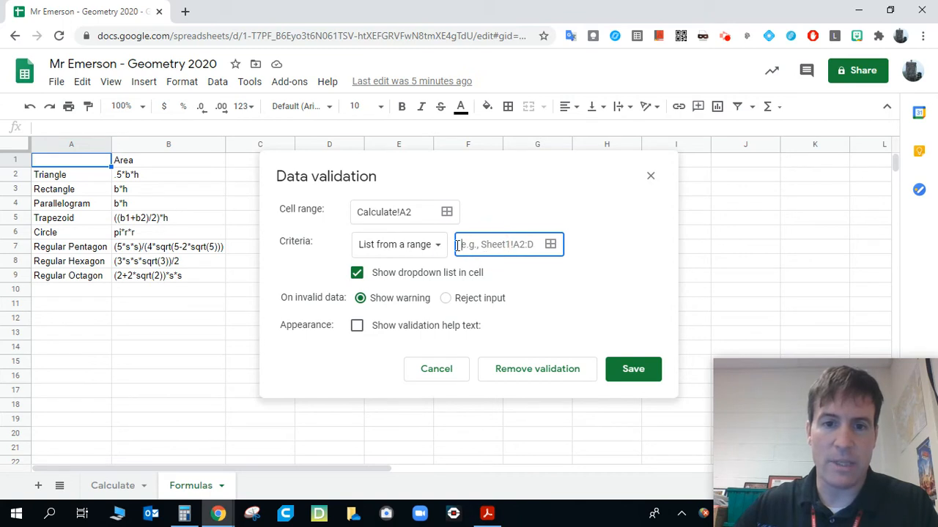
drag(67, 183, 67, 276)
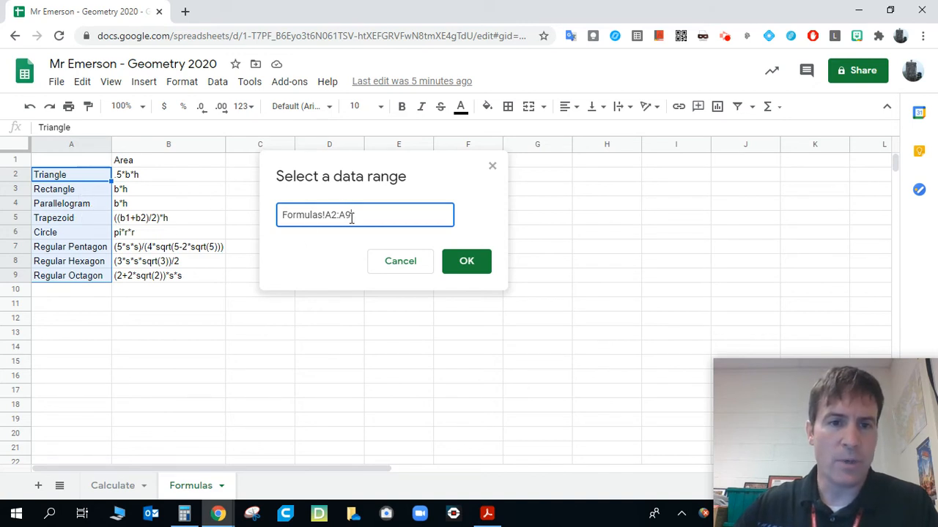
drag(345, 215, 369, 215)
text(10)
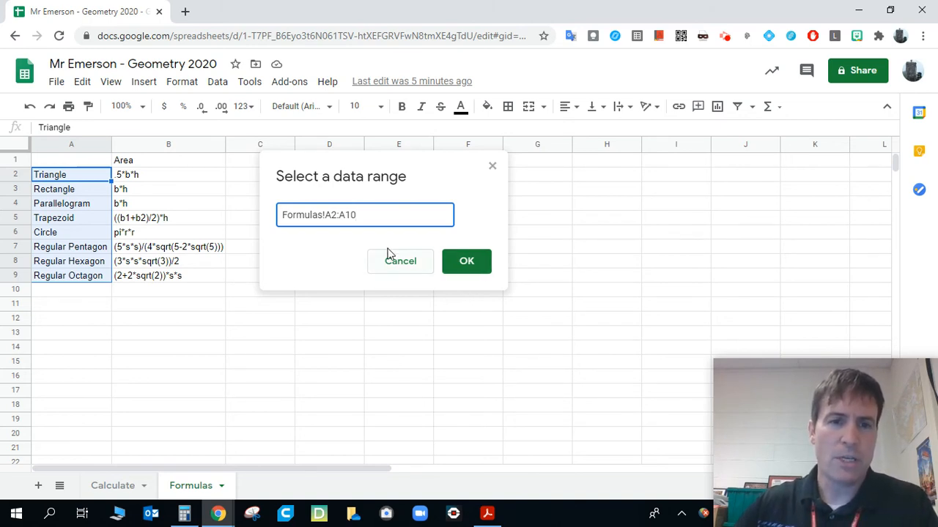
Step: Reselect cells A2:A10 on the Formulas sheet as the list source, accept the range and save the validation rule
click(70, 294)
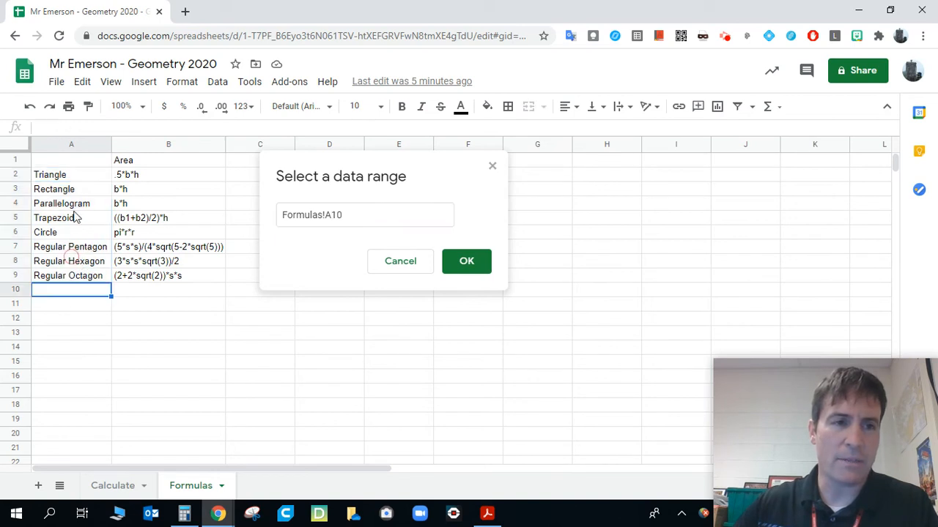
click(68, 176)
drag(65, 199, 69, 293)
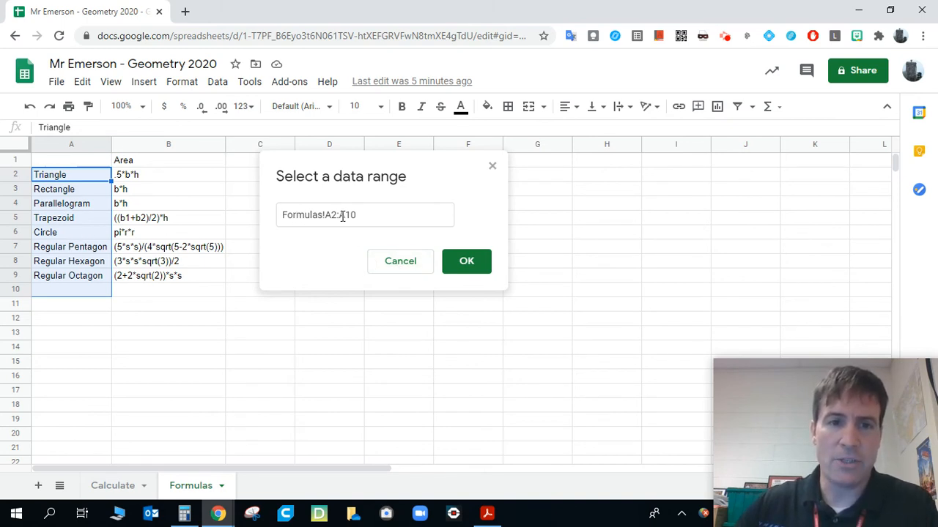
click(459, 262)
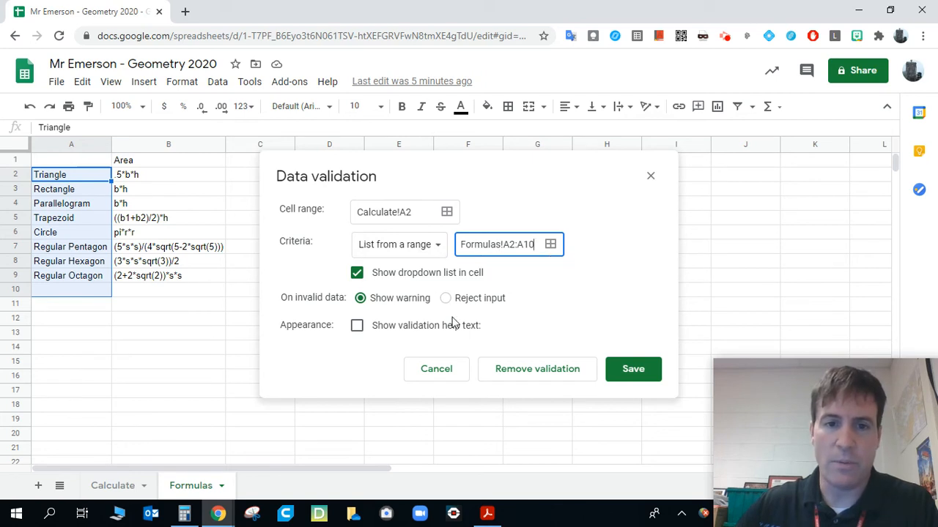
click(629, 370)
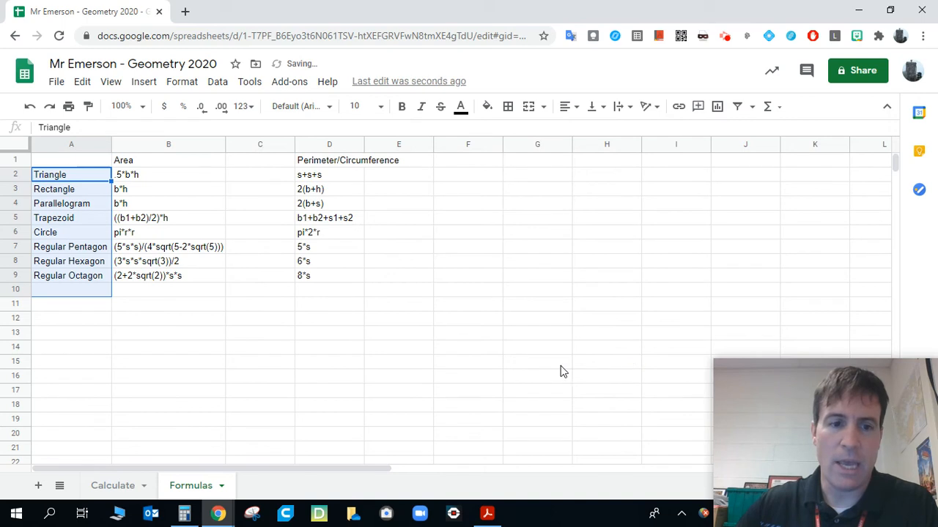
Step: Examine the geometric figure choices offered by the dropdown in cell A2 of the Calculate sheet
click(110, 490)
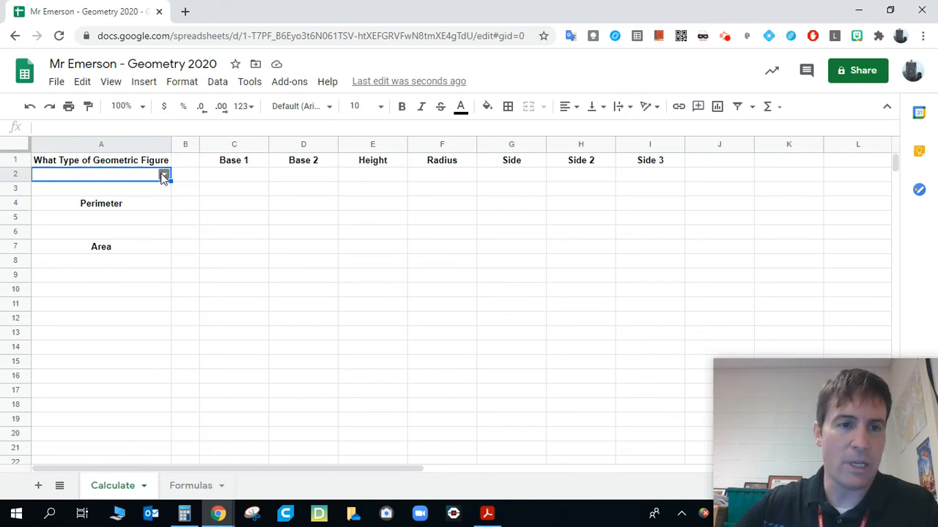
click(164, 177)
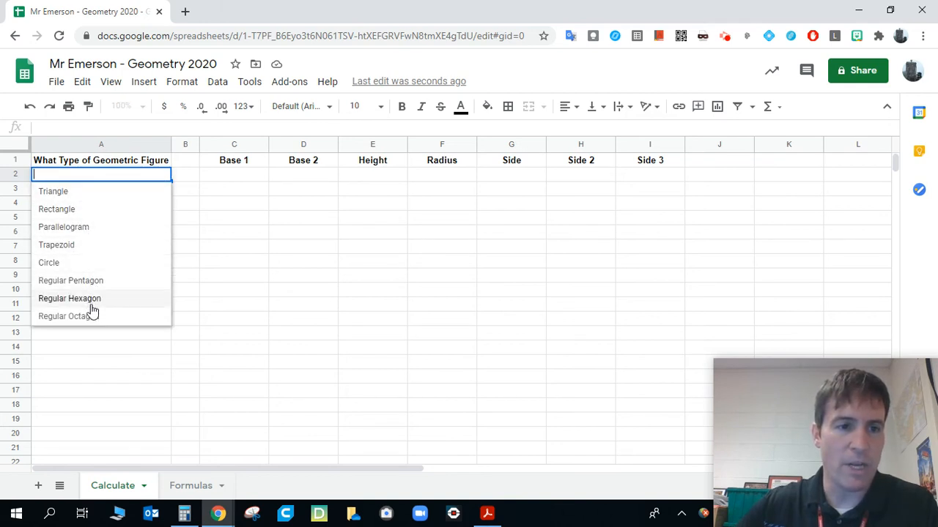
click(192, 178)
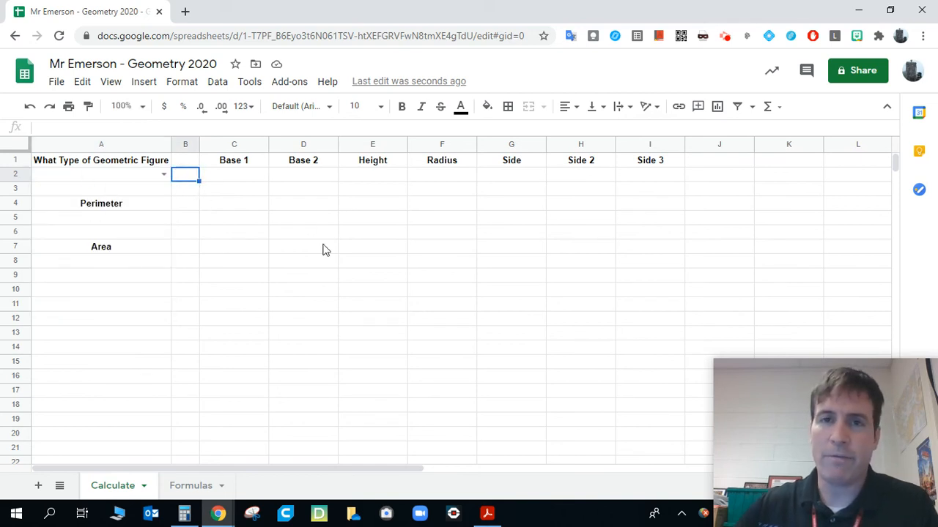
click(163, 175)
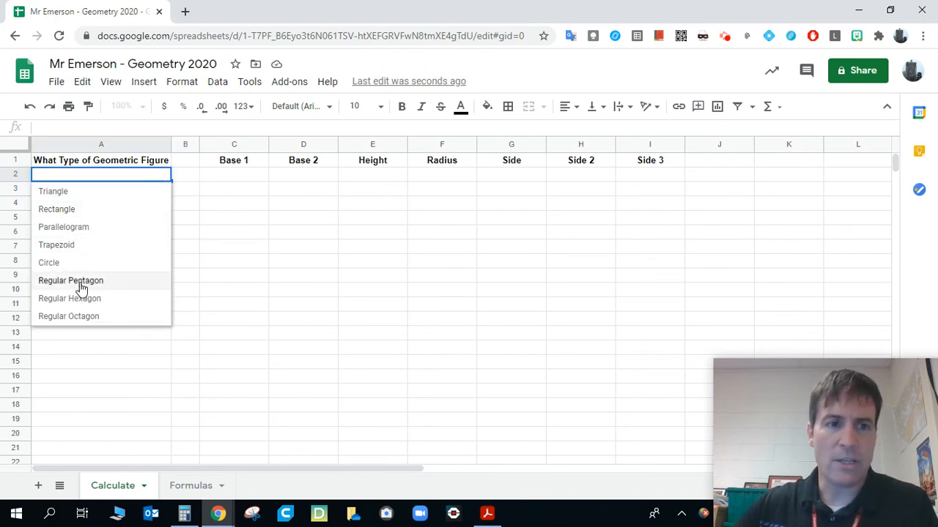
click(197, 202)
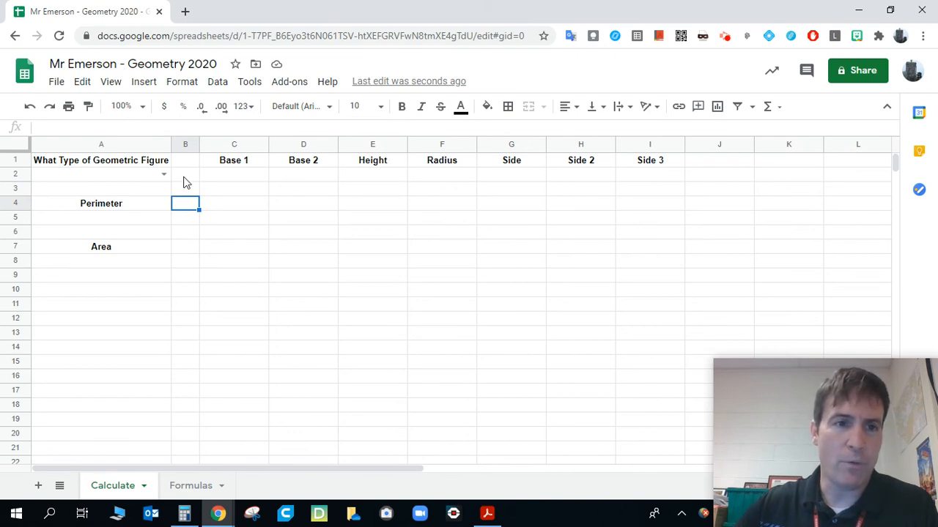
click(184, 176)
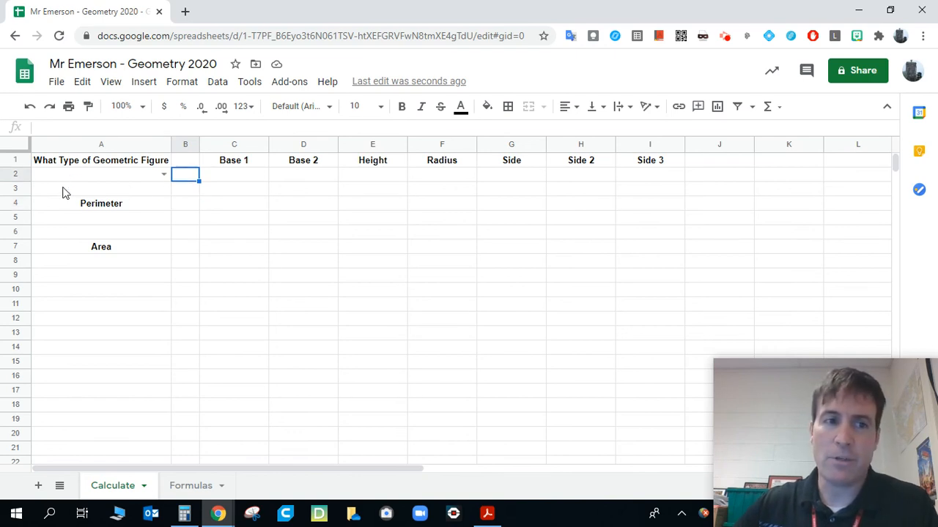
click(93, 192)
click(192, 163)
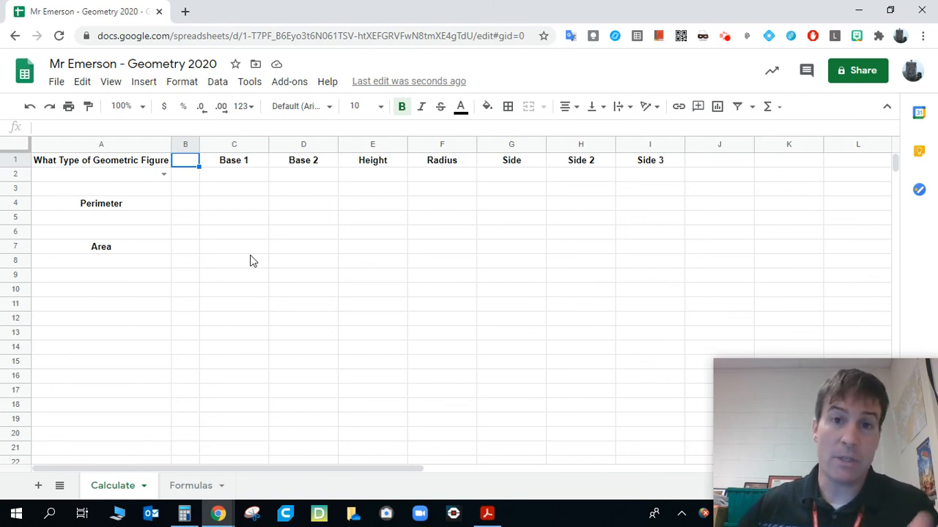
click(164, 174)
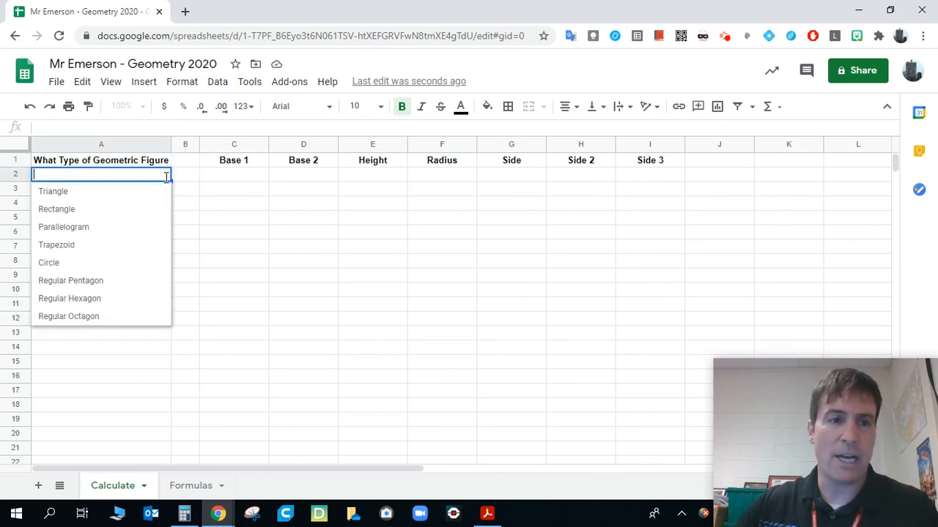
click(183, 182)
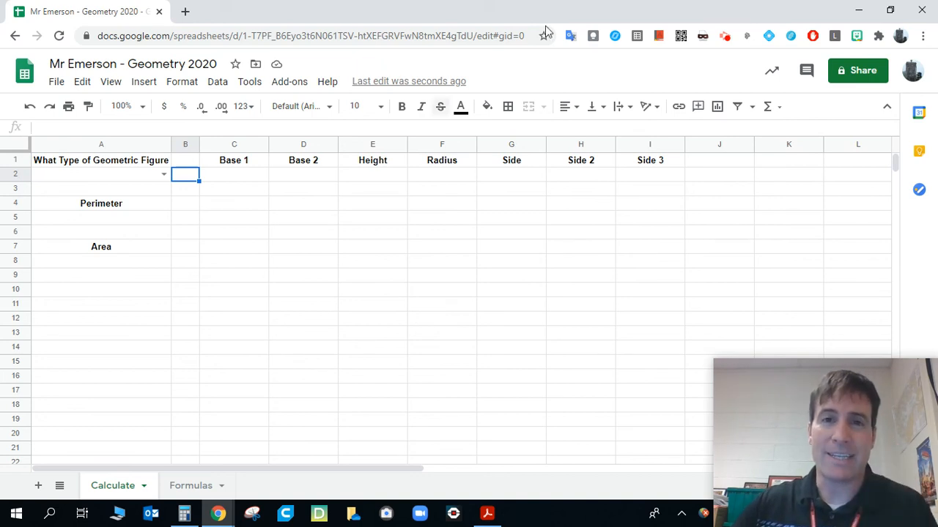
click(724, 37)
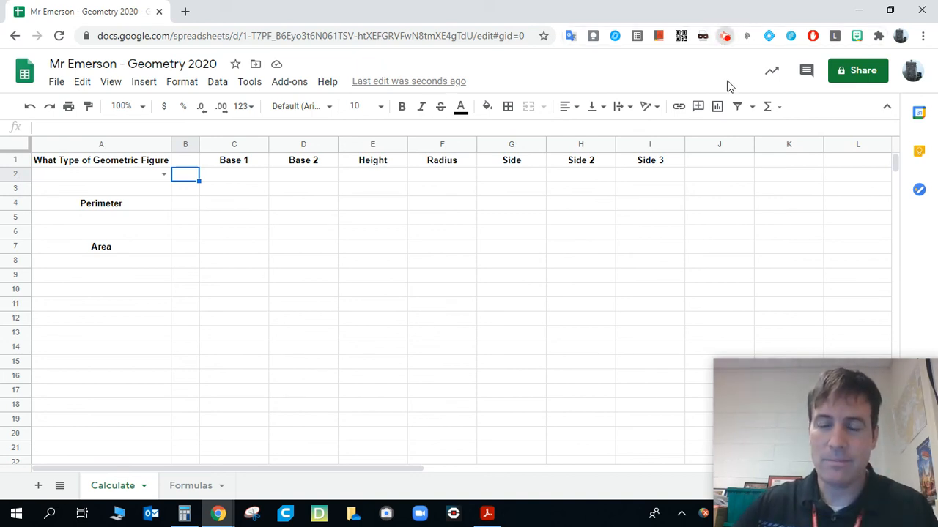